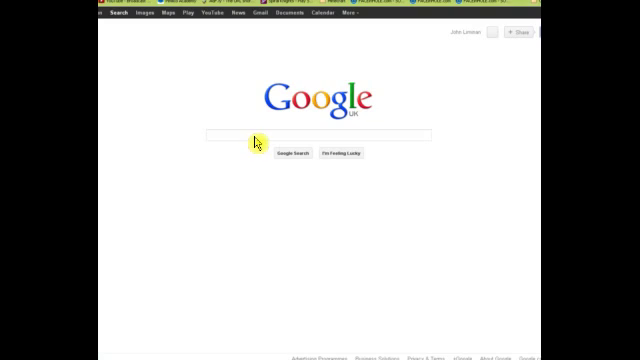
pyautogui.write('ifunbox')
# Run the Google search for ifunbox and open the first result, the i-FunBox site
pyautogui.press('Return')
pyautogui.click(229, 86)
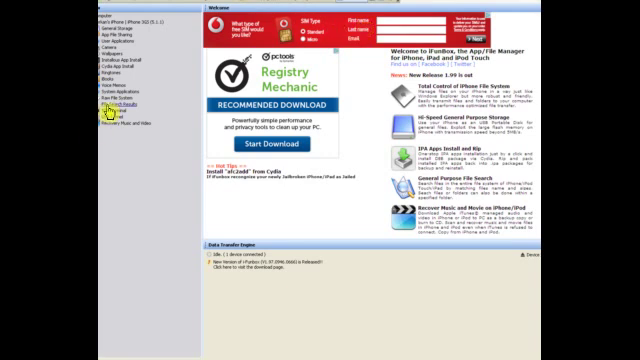
# Dismiss the iPhone autoplay prompt, browse into the var folder, then return to the root
pyautogui.click(372, 224)
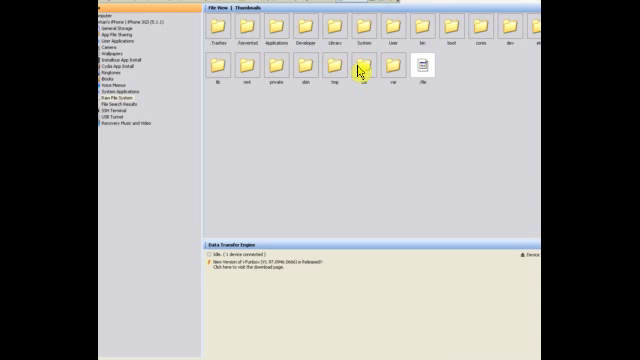
pyautogui.doubleClick(390, 68)
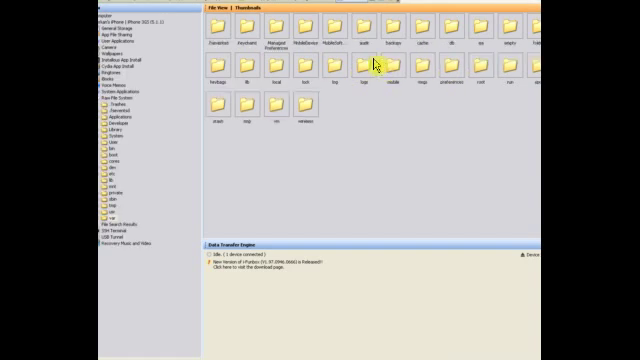
pyautogui.doubleClick(100, 98)
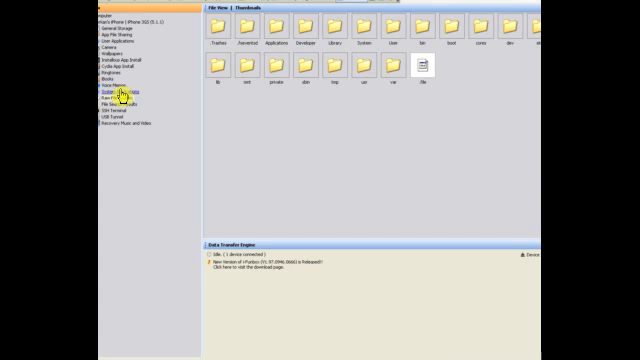
# Expand User Applications, open Viber's app container and select its Viber.app bundle
pyautogui.click(112, 42)
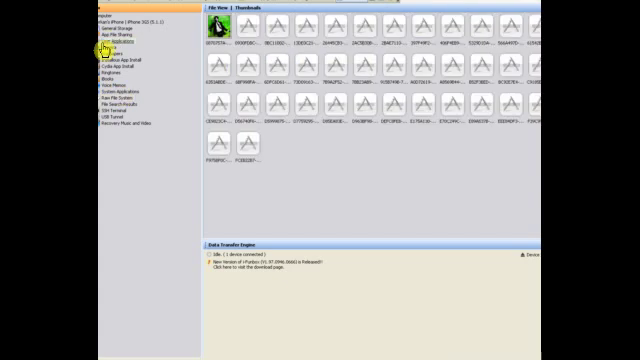
pyautogui.doubleClick(103, 46)
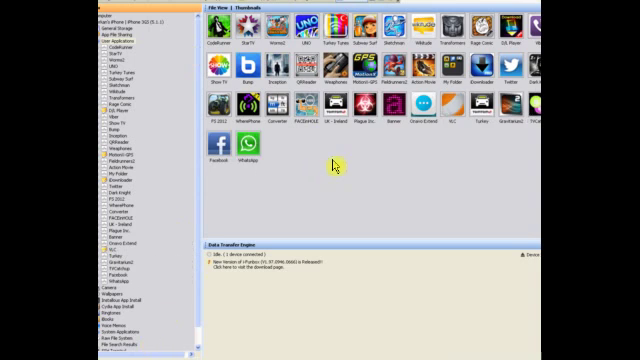
pyautogui.click(535, 27)
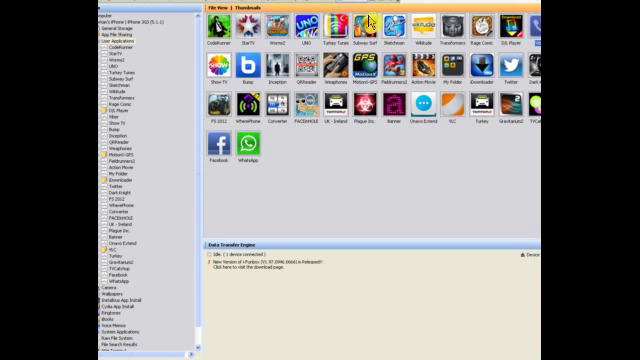
pyautogui.doubleClick(538, 24)
pyautogui.click(270, 36)
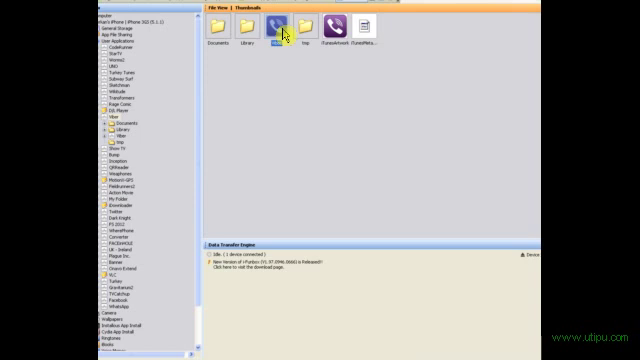
# Open the Viber.app bundle, scroll its thumbnails and select the default.caf ringtone
pyautogui.doubleClick(284, 34)
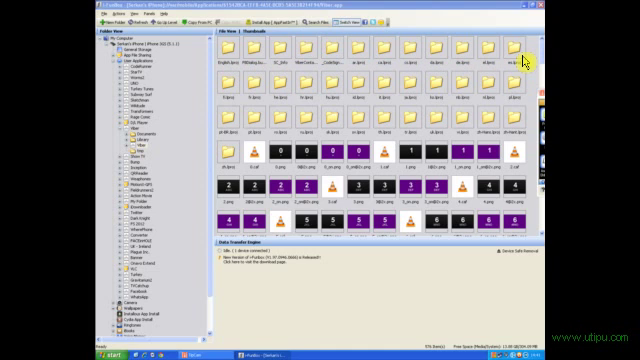
pyautogui.moveTo(538, 58); pyautogui.dragTo(540, 100)
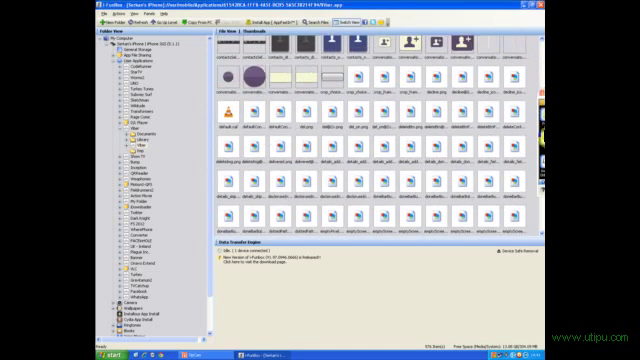
pyautogui.scroll(-2, 372, 140)
pyautogui.scroll(-2, 372, 140)
pyautogui.scroll(-2, 372, 140)
pyautogui.scroll(-2, 372, 140)
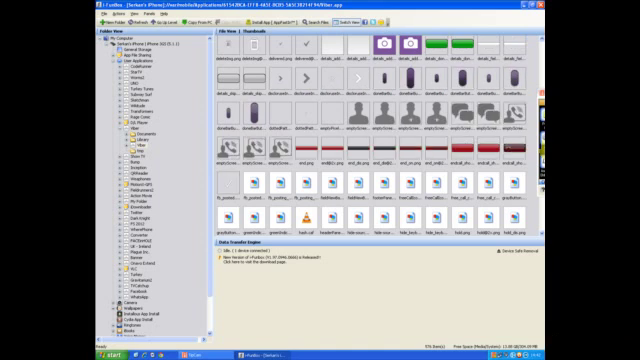
pyautogui.scroll(1, 420, 140)
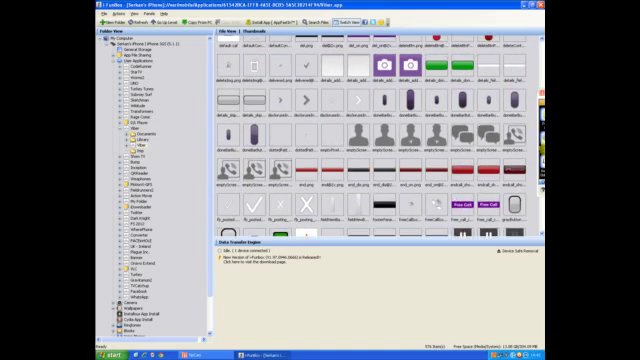
pyautogui.scroll(1, 383, 129)
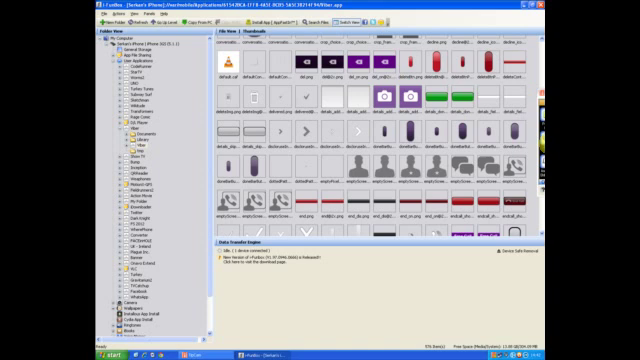
pyautogui.click(232, 66)
pyautogui.click(233, 64)
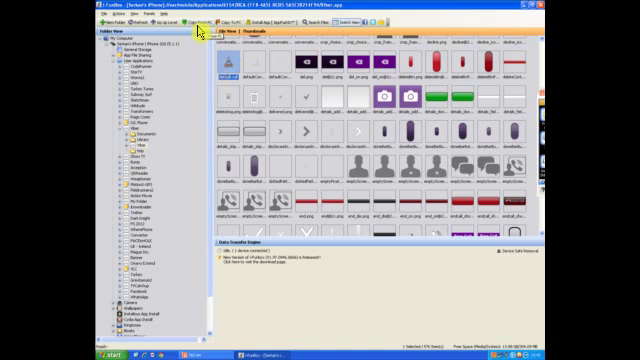
# Cancel Copy From PC without choosing a file, then close iFunBox with Alt+F4
pyautogui.click(208, 22)
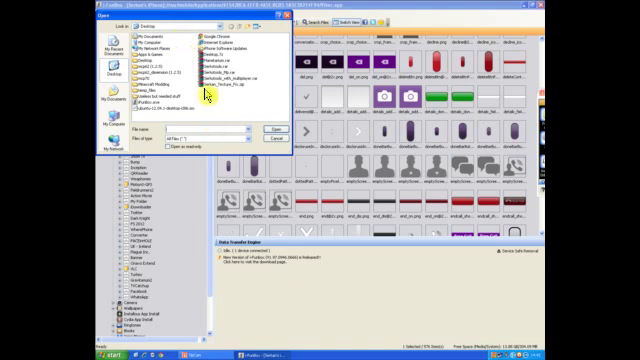
pyautogui.click(278, 138)
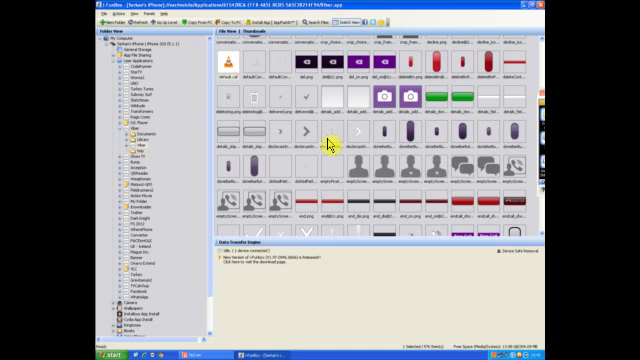
pyautogui.hotkey('alt', 'F4')
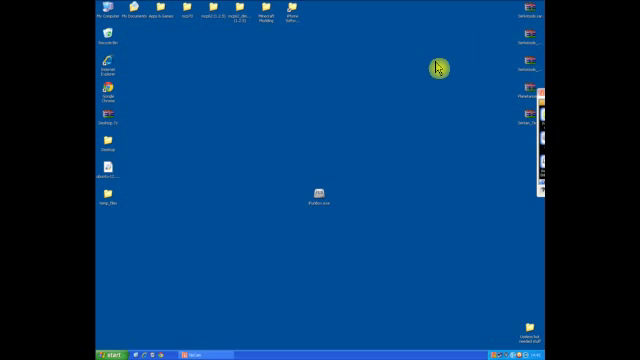